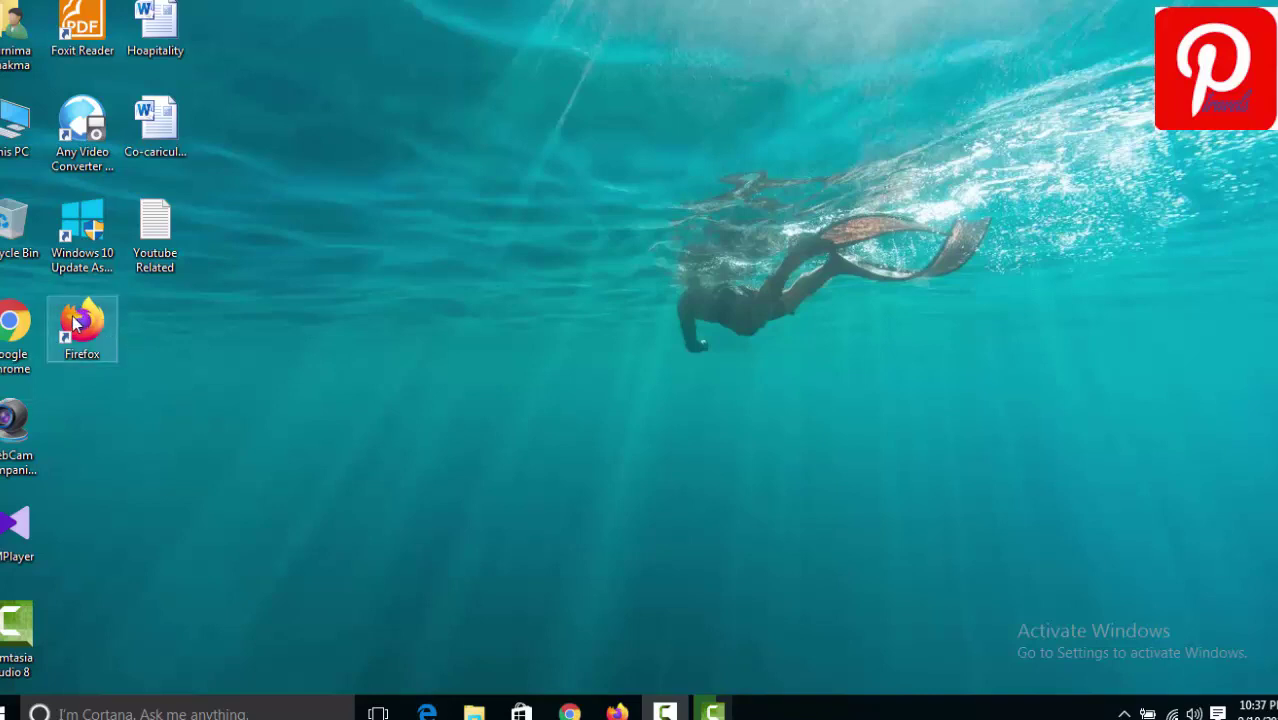
Step: Open Google Chrome and search Google for "firefox for windows 10"
double_click(12, 337)
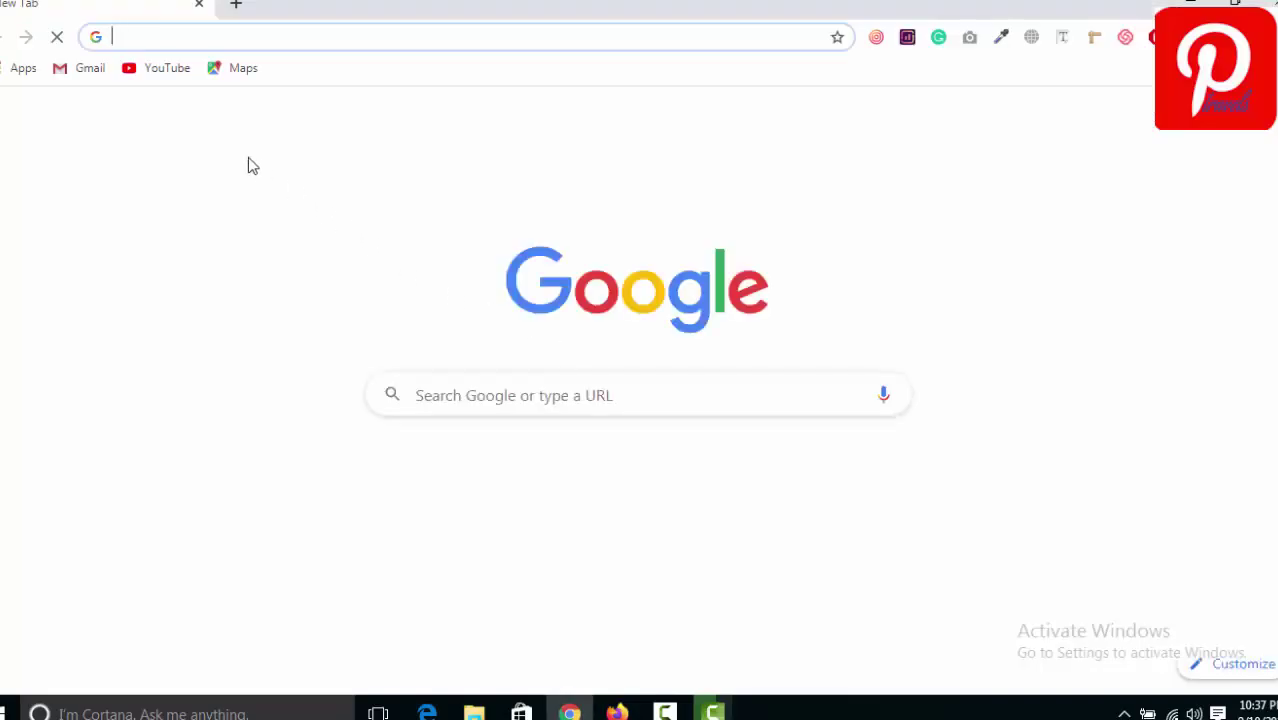
left_click(160, 37)
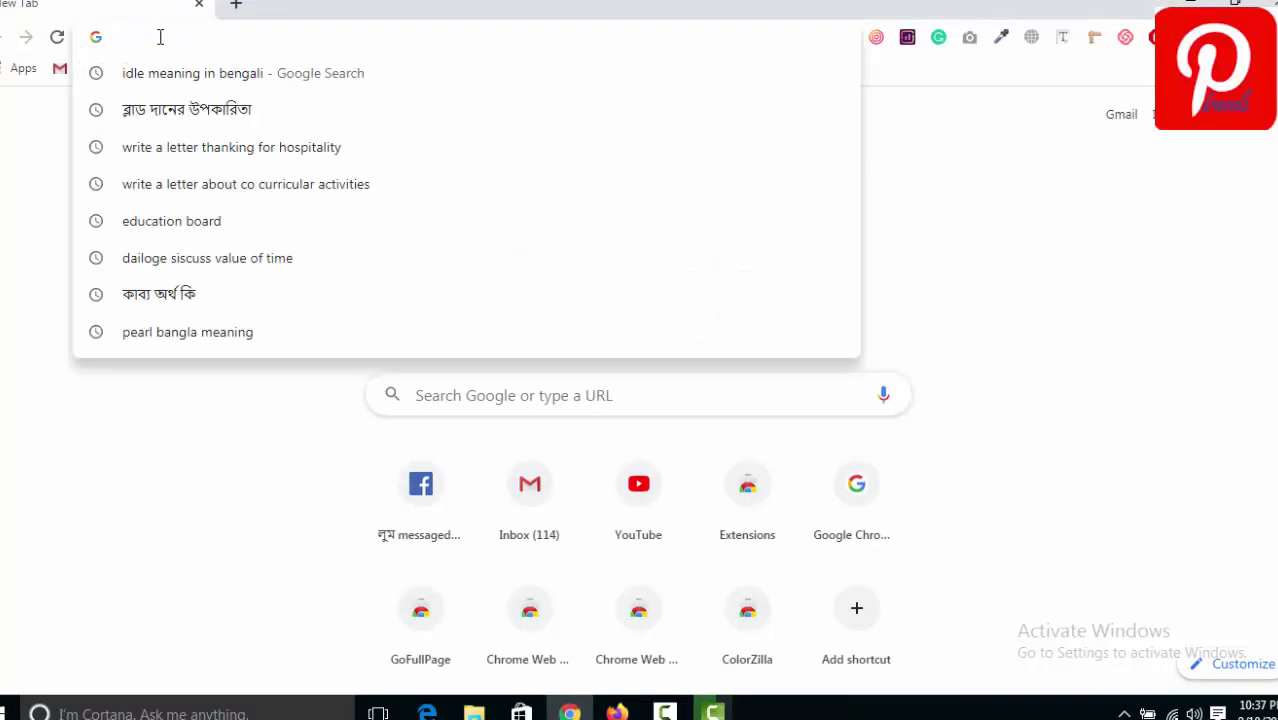
type("fi")
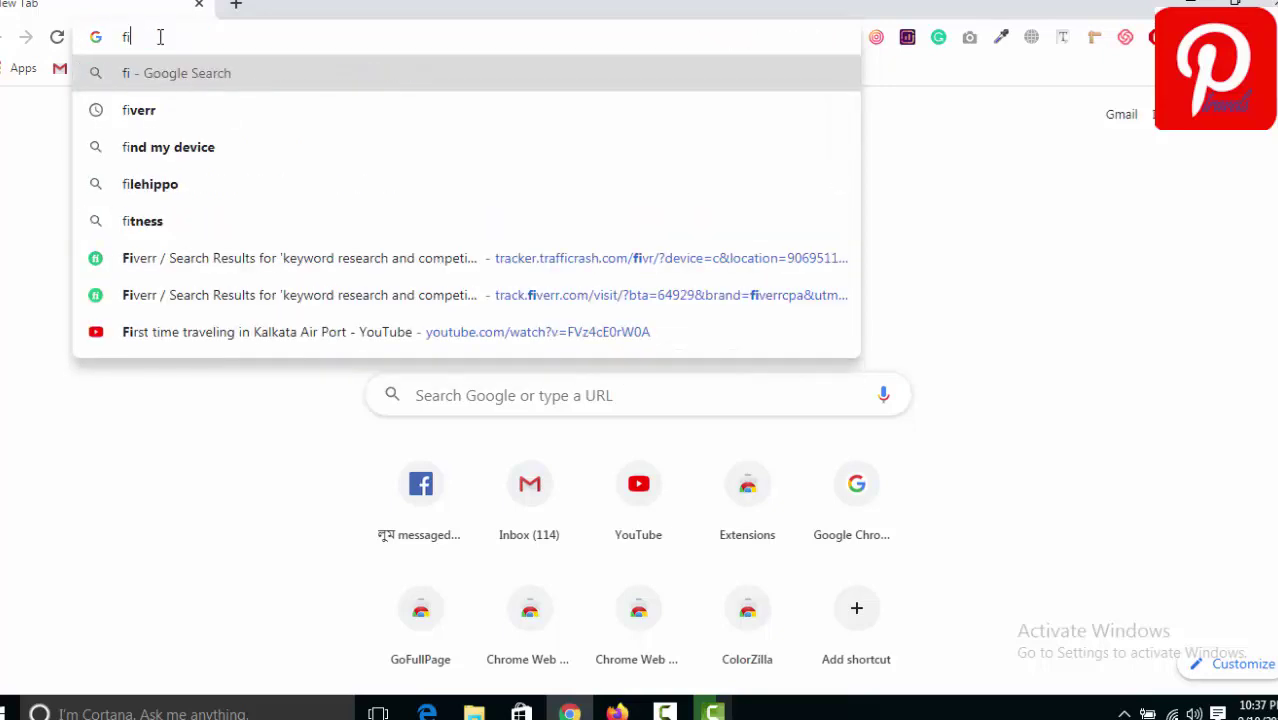
type("r")
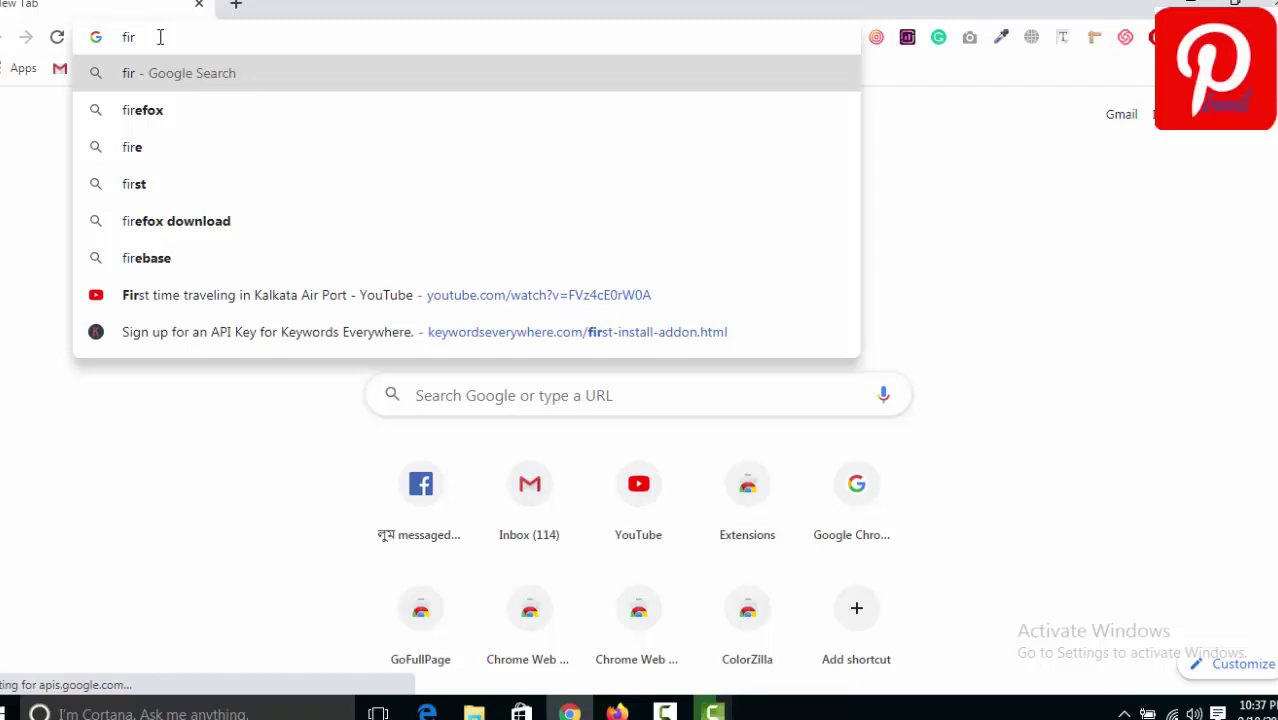
type("fo")
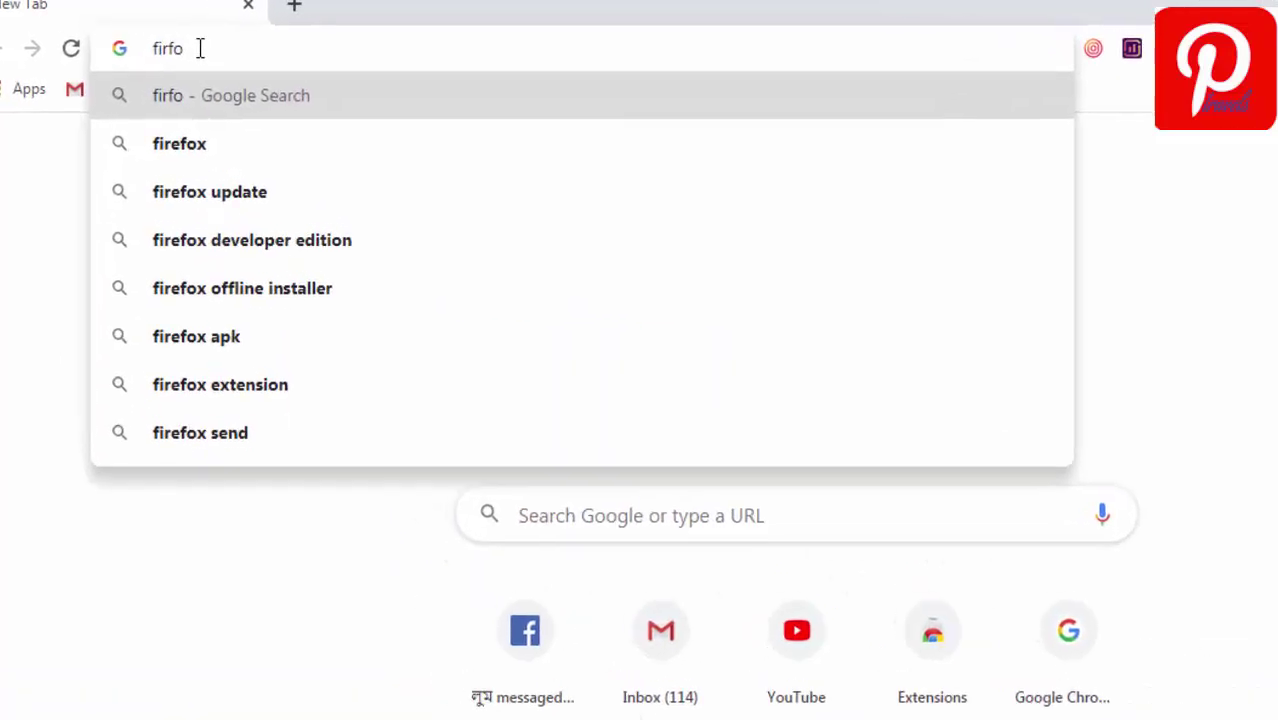
type("x")
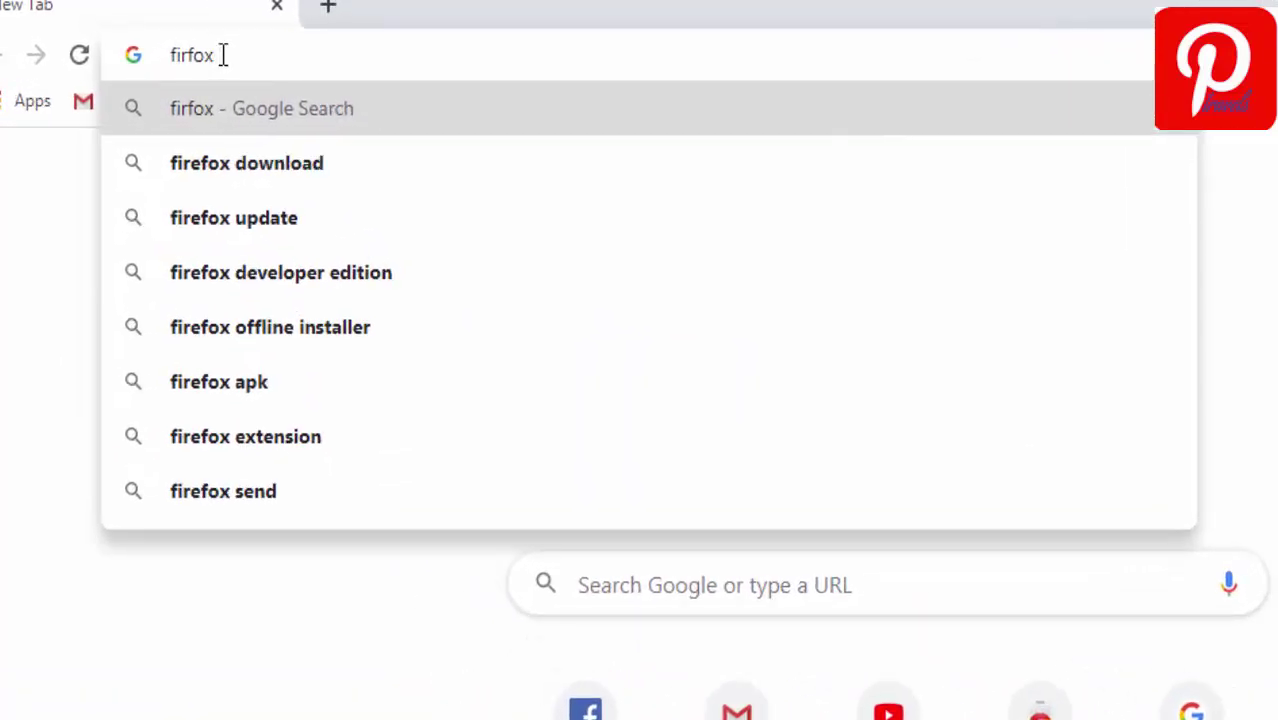
type(" for")
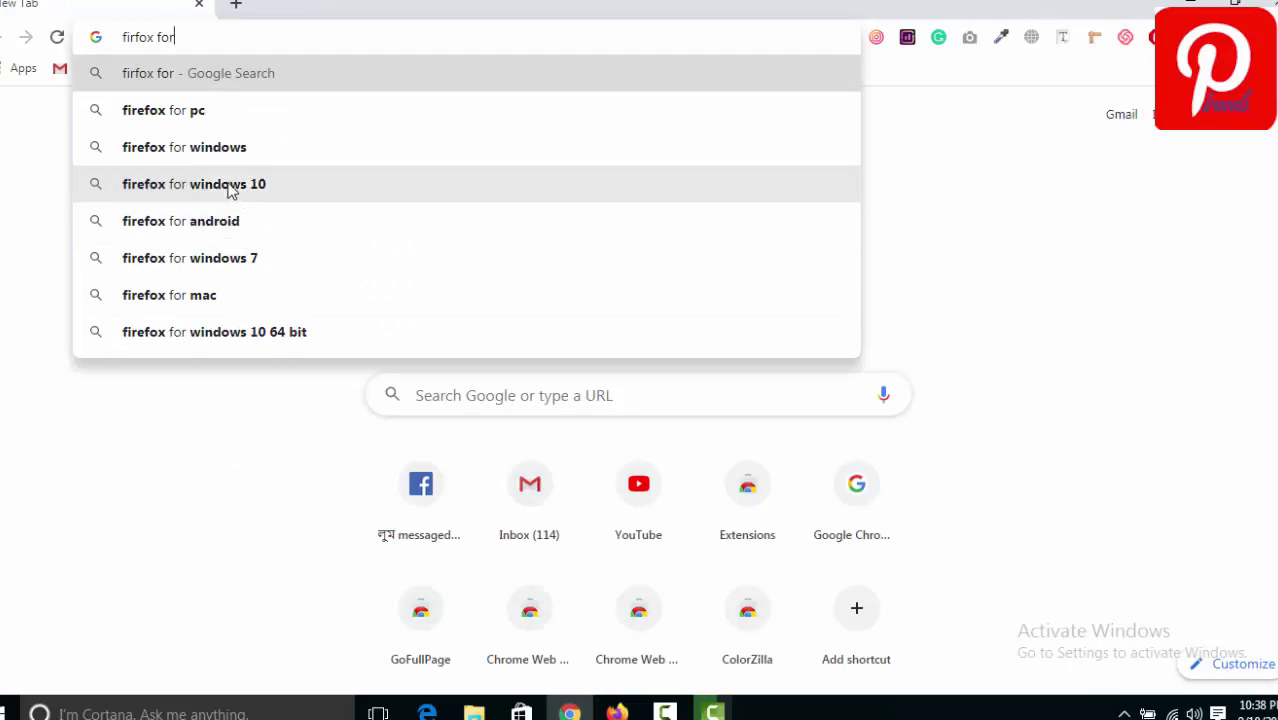
left_click(232, 192)
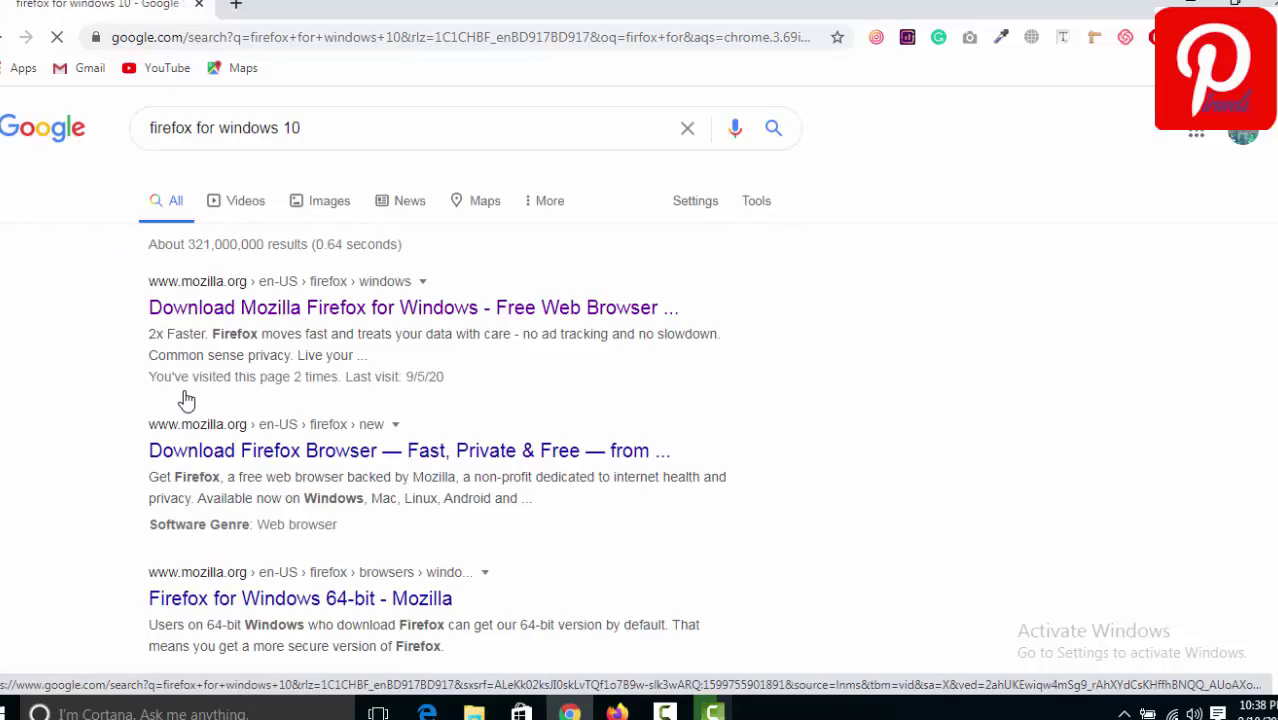
Step: Underline the first Mozilla search result with a red freehand line on a screen capture and discard the capture
key("Print")
left_click_drag(88, 215, 873, 400)
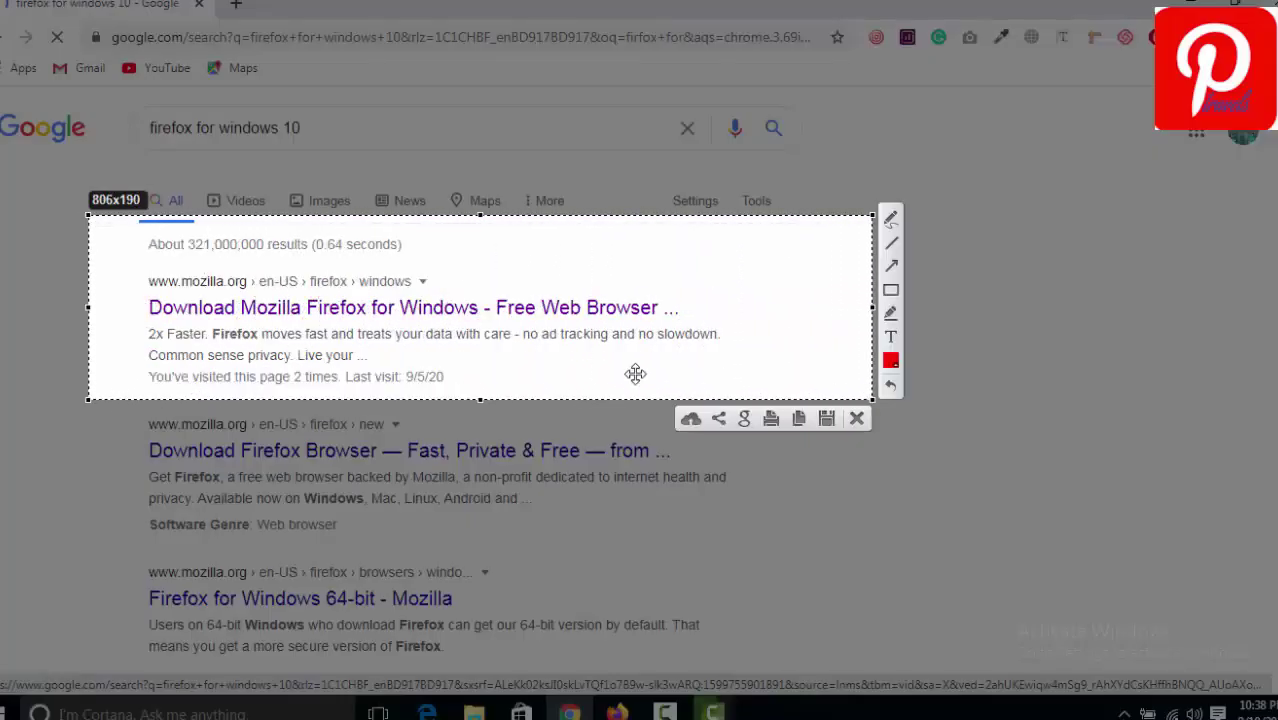
left_click(889, 223)
left_click_drag(128, 336, 728, 333)
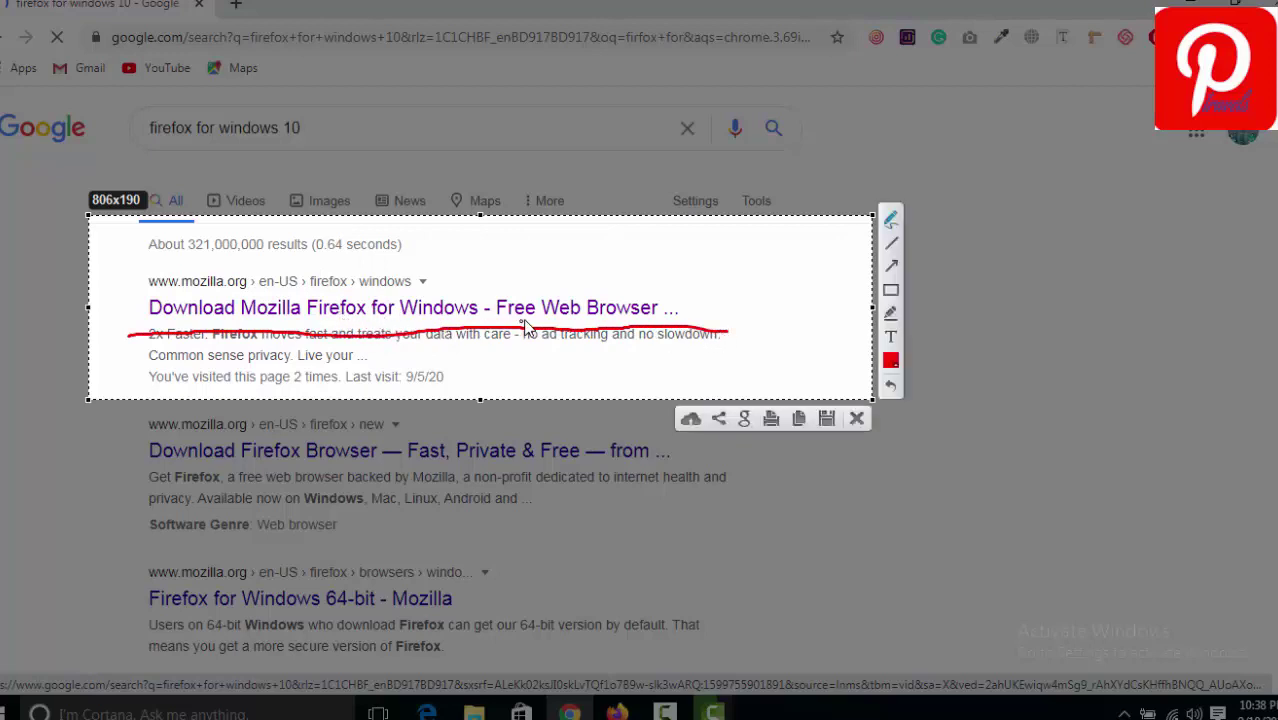
left_click(856, 420)
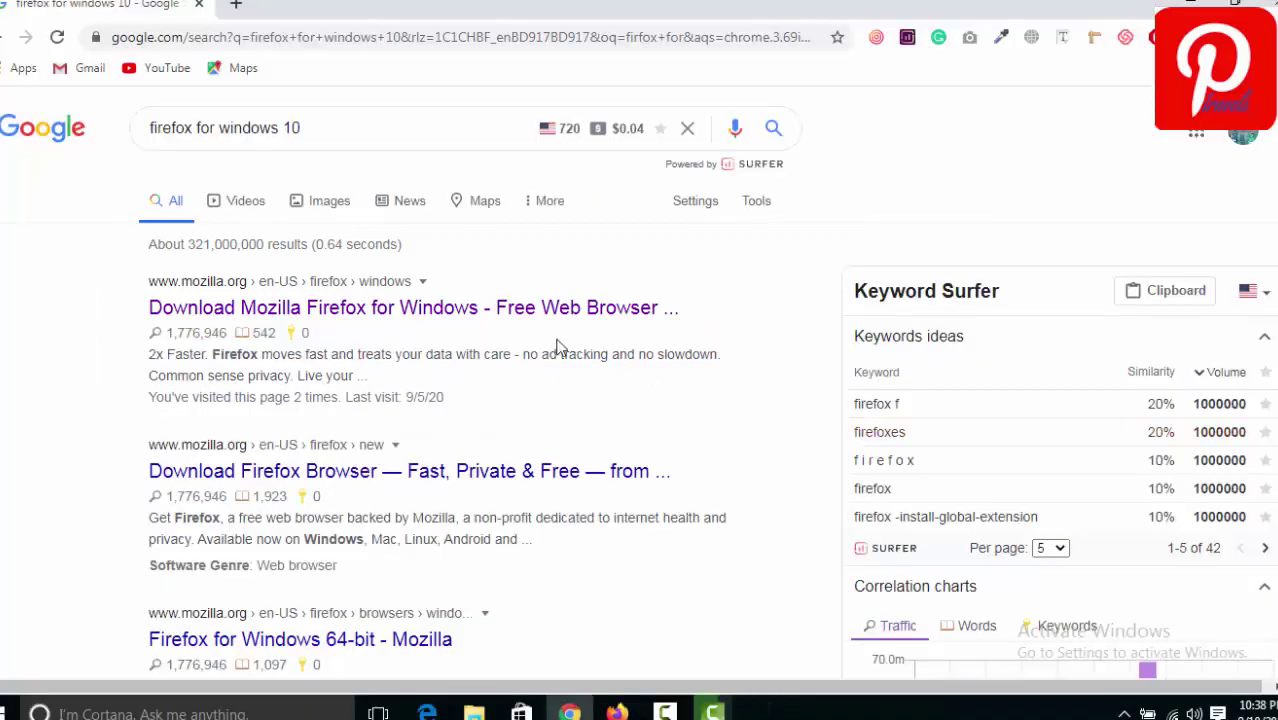
Step: Open the Download Mozilla Firefox for Windows result in a new tab and download the Firefox installer
right_click(393, 314)
left_click(448, 325)
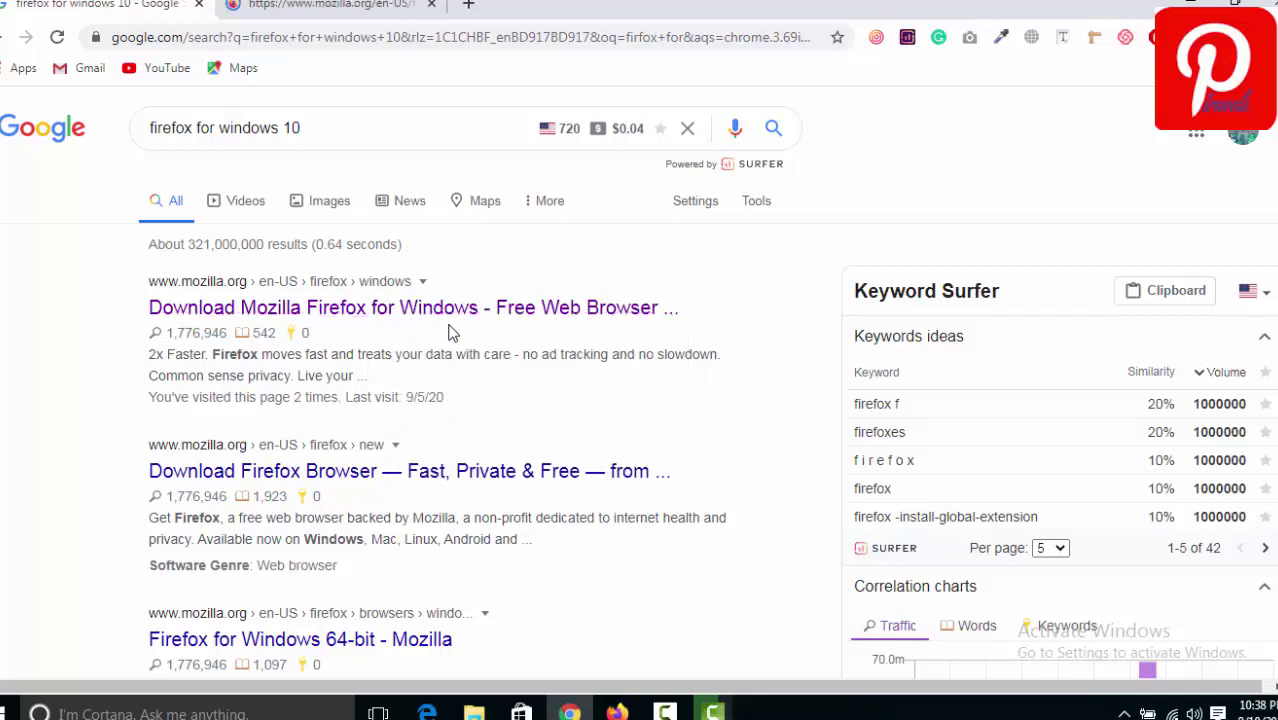
left_click(320, 5)
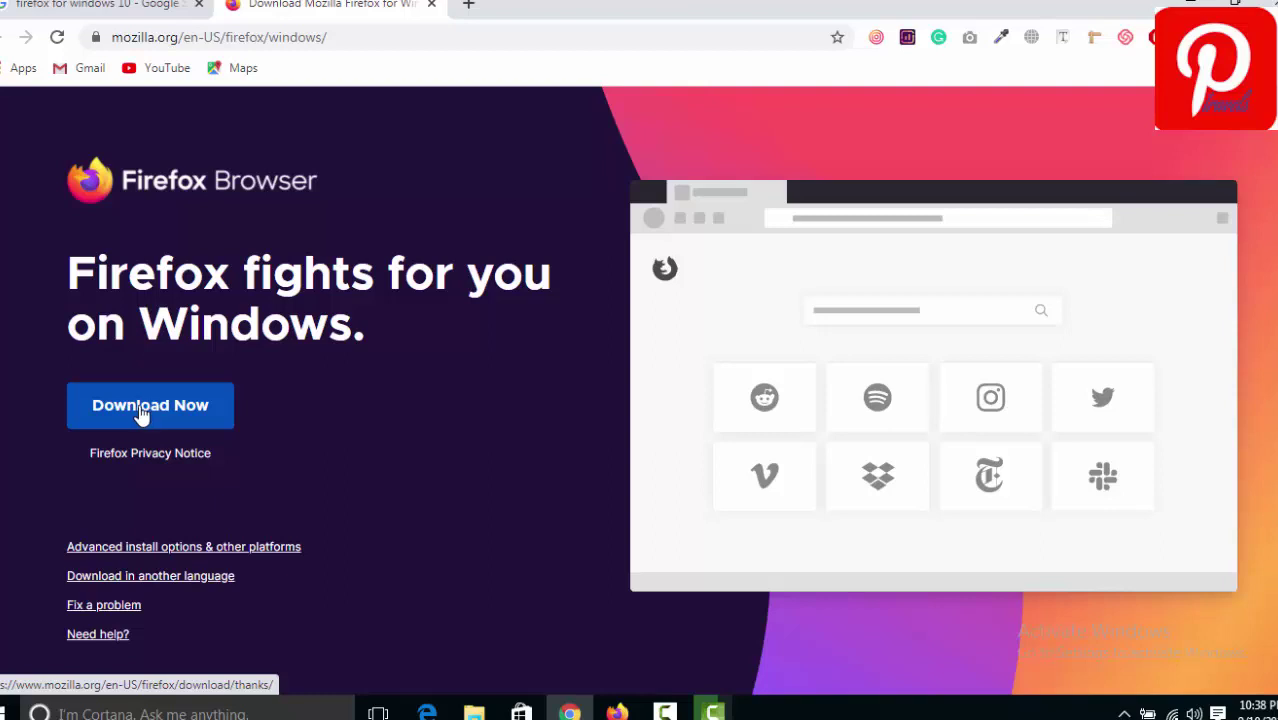
left_click(148, 417)
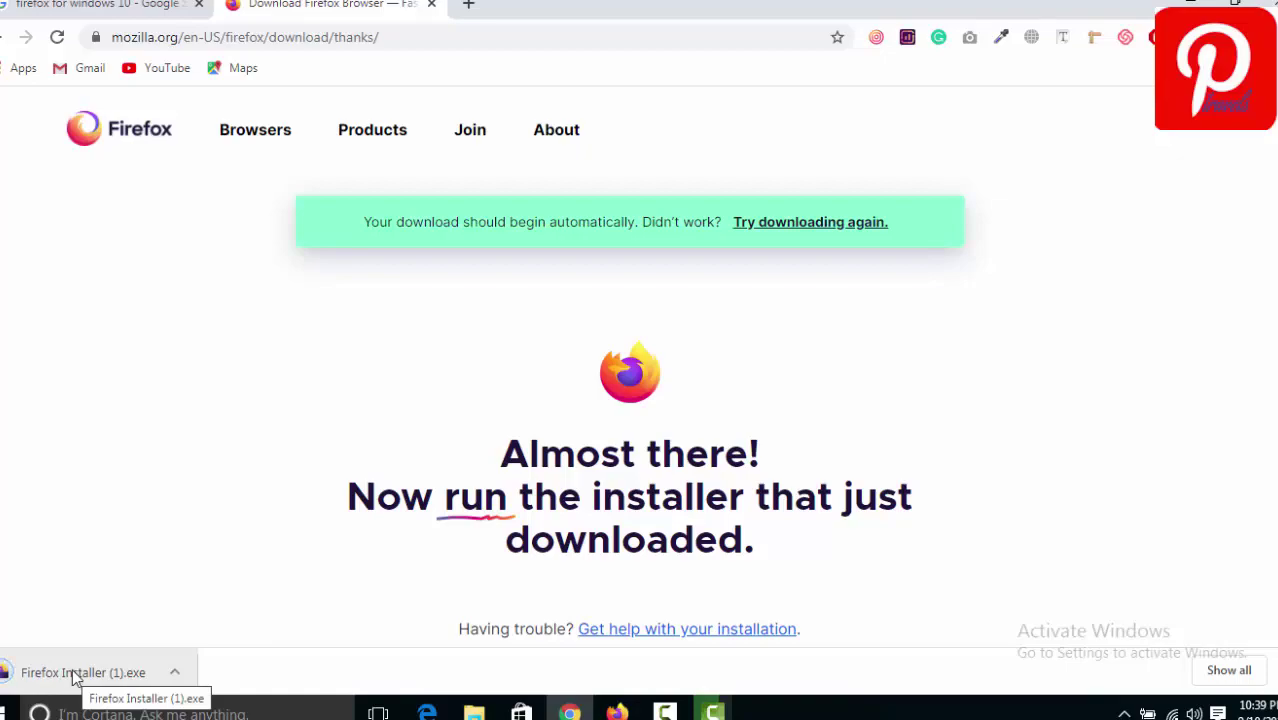
Step: Frame the downloaded Firefox installer file in a screen capture and discard the capture
key("Print")
left_click_drag(0, 495, 438, 717)
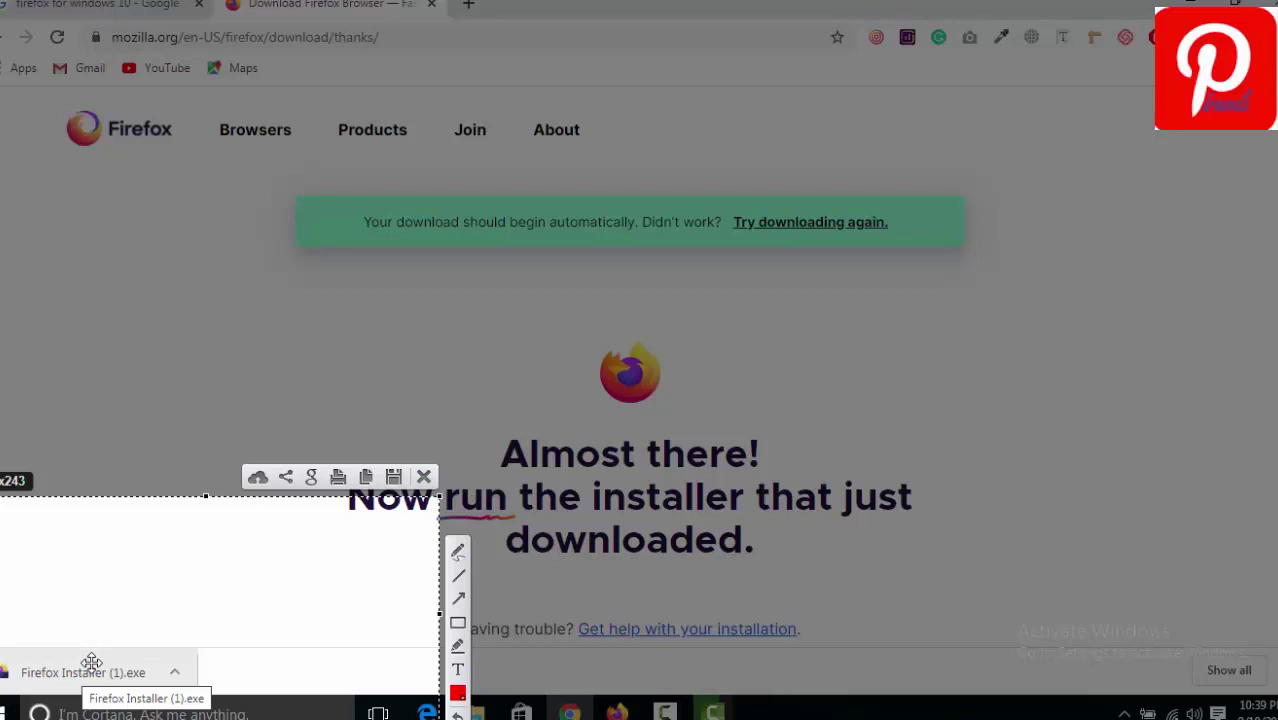
left_click(424, 477)
Step: Run the downloaded Firefox Installer (1).exe, and dismiss the default browser prompt in the Firefox window
left_click(62, 686)
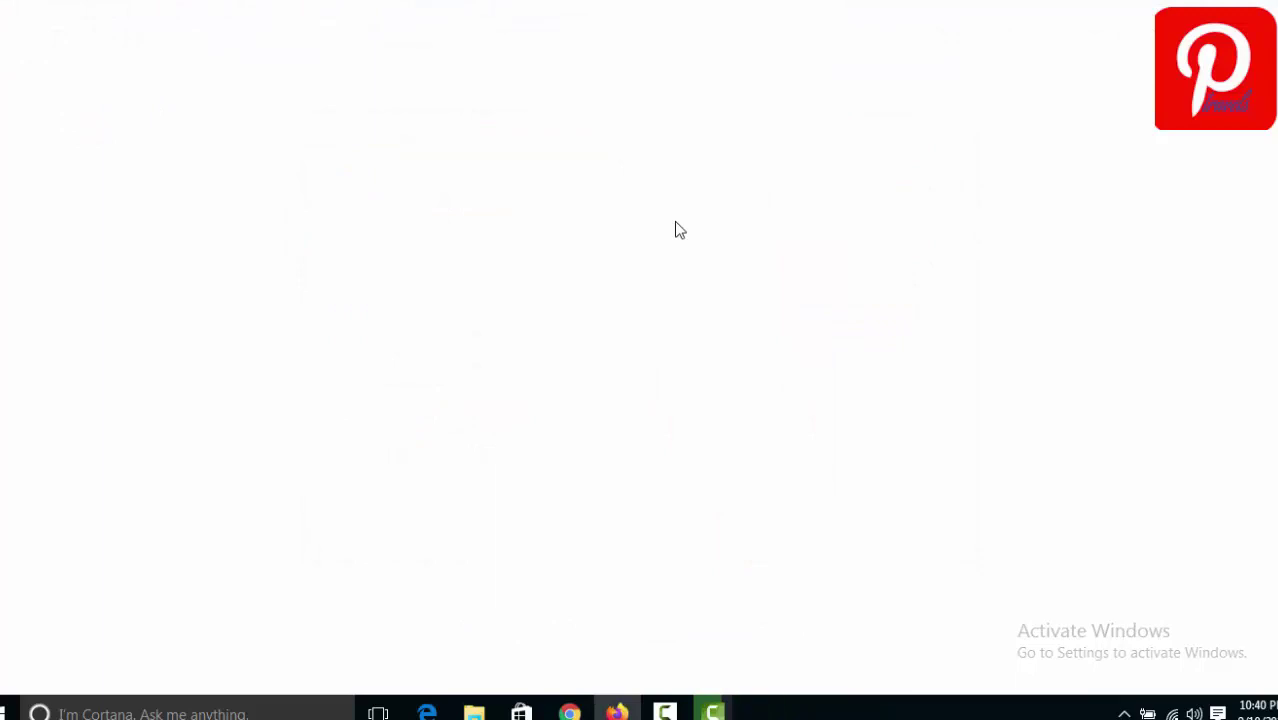
key("alt+Tab")
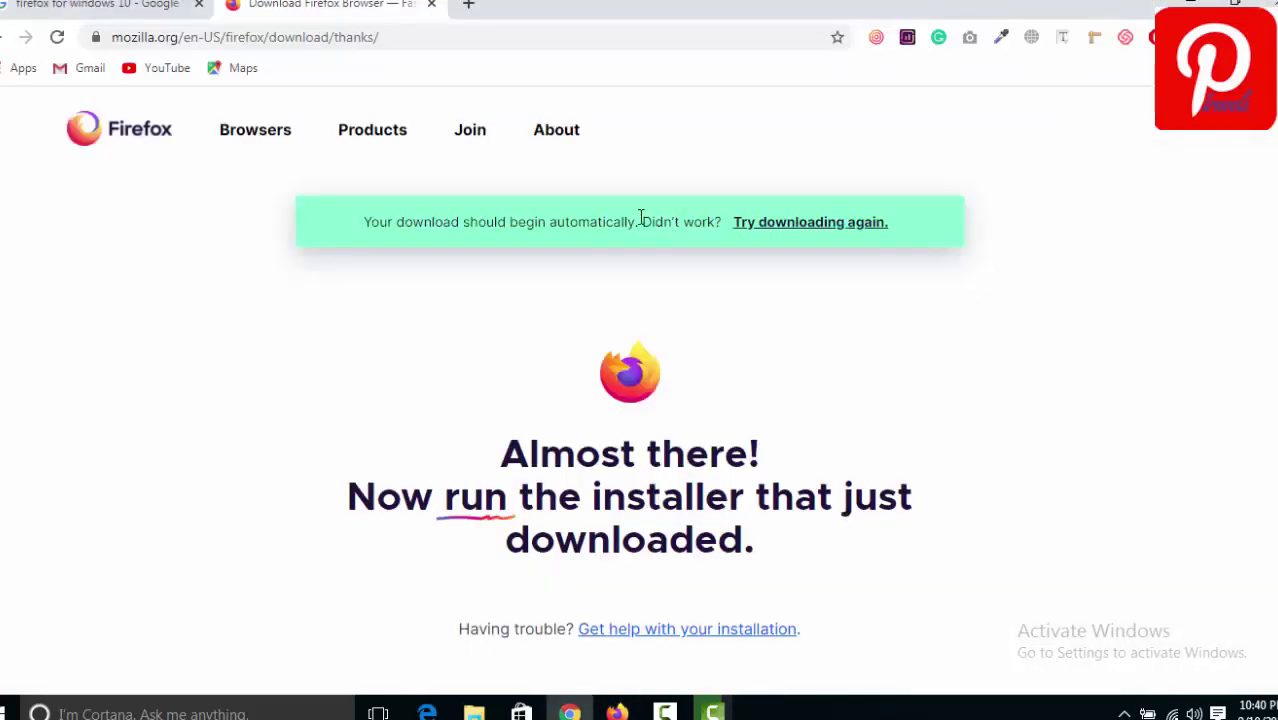
mouse_move(617, 711)
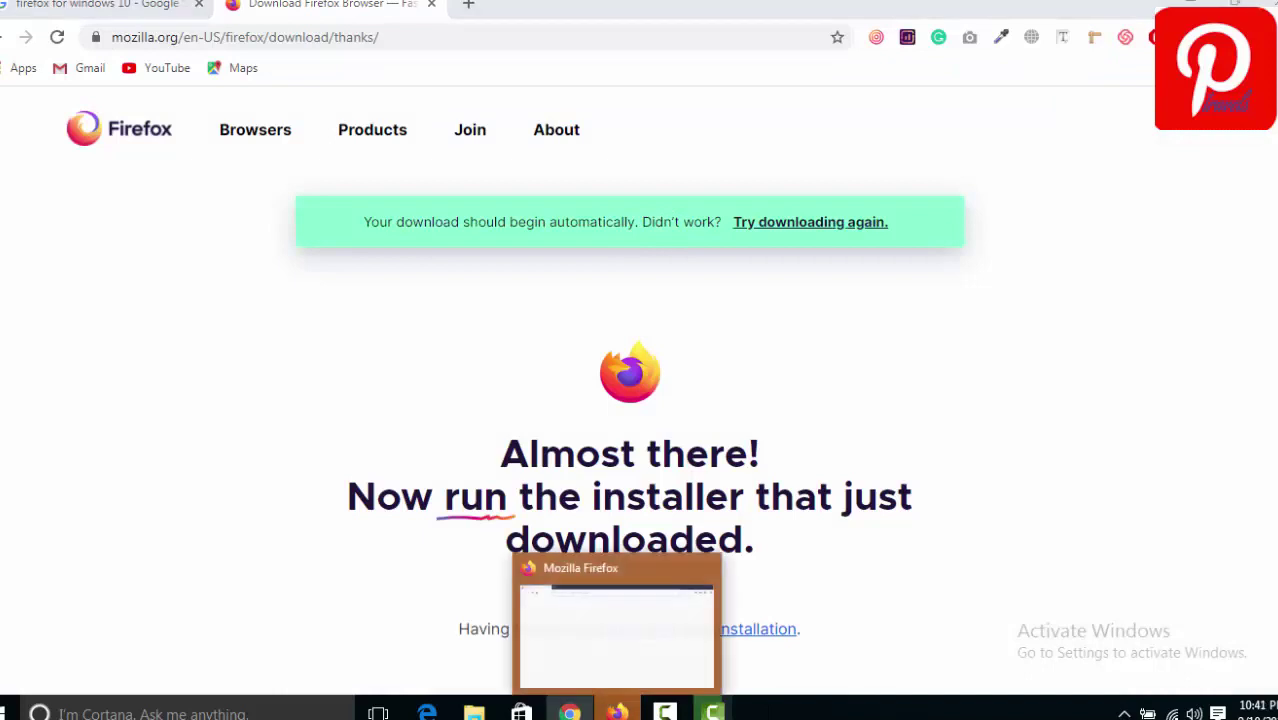
left_click(617, 630)
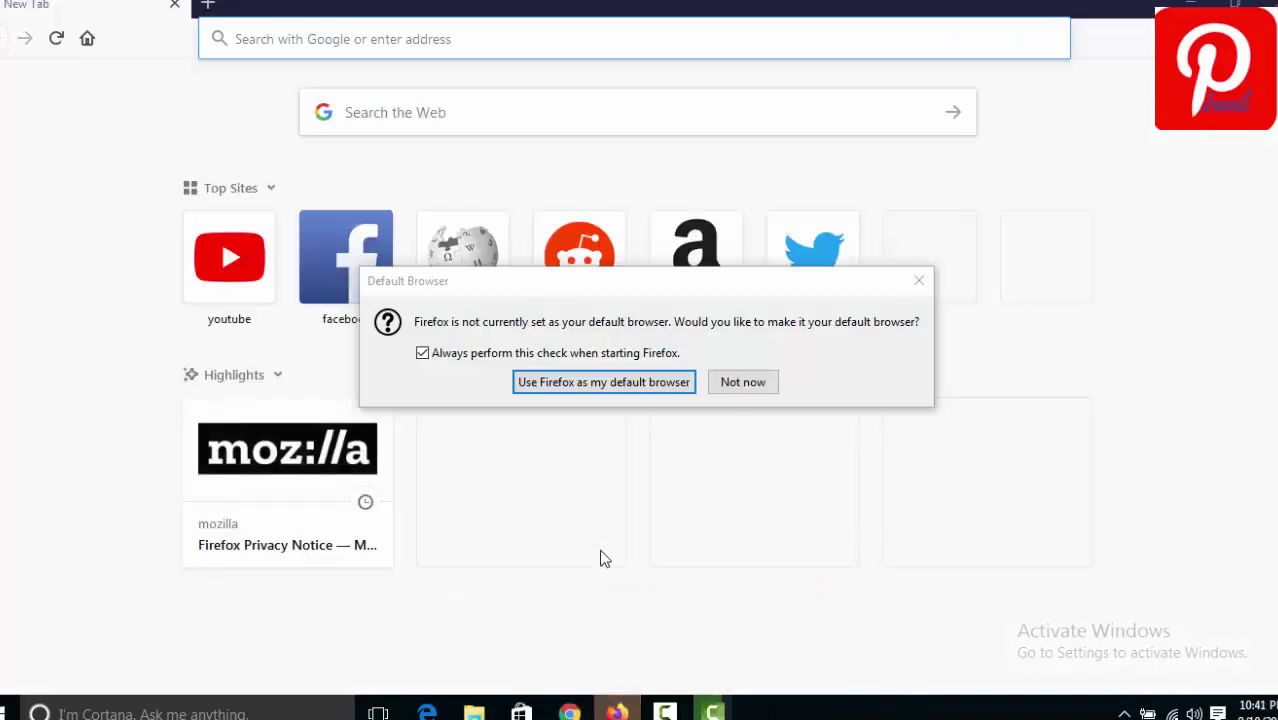
left_click(918, 283)
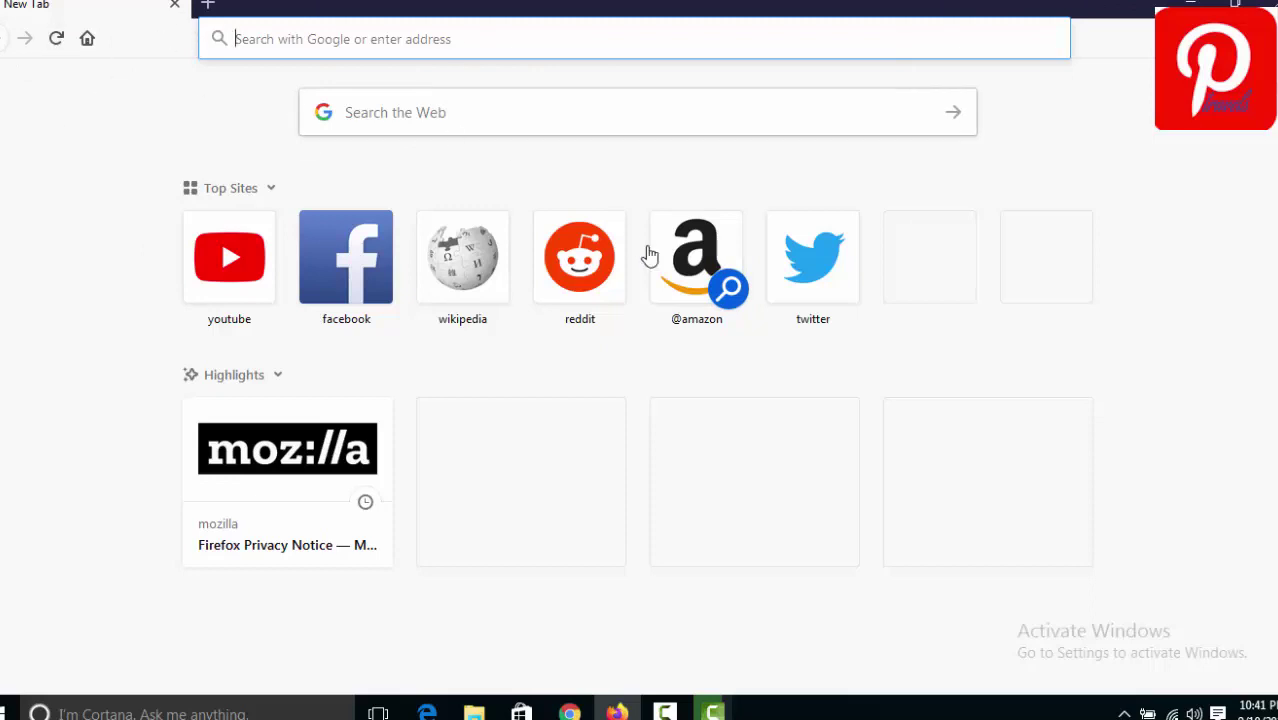
Step: Enter facebook.com as the web address in Firefox
left_click(326, 43)
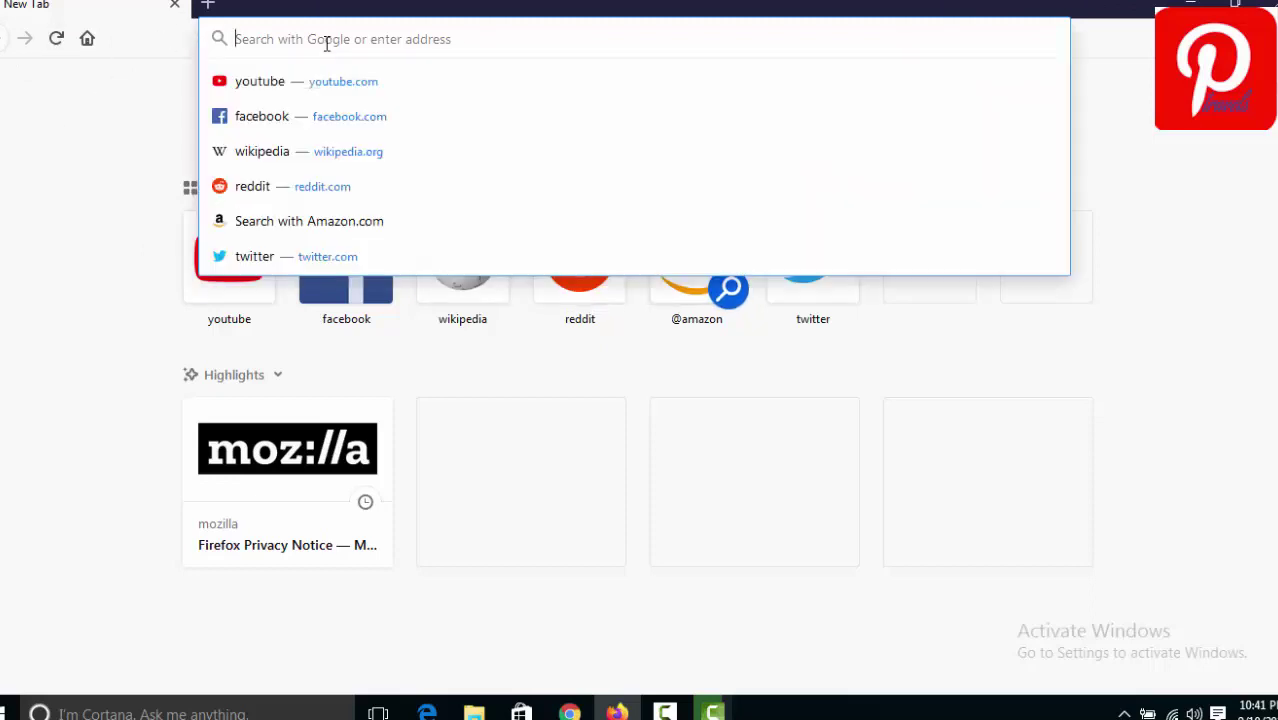
type("f")
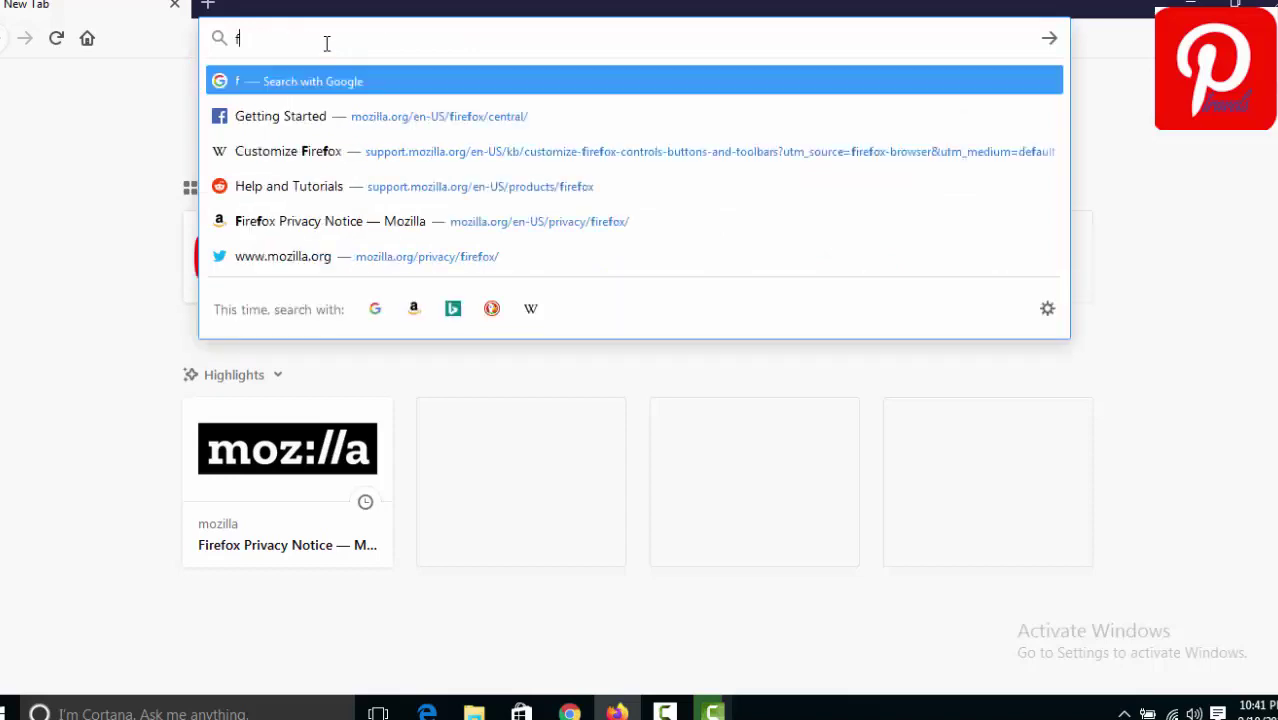
type("acebook")
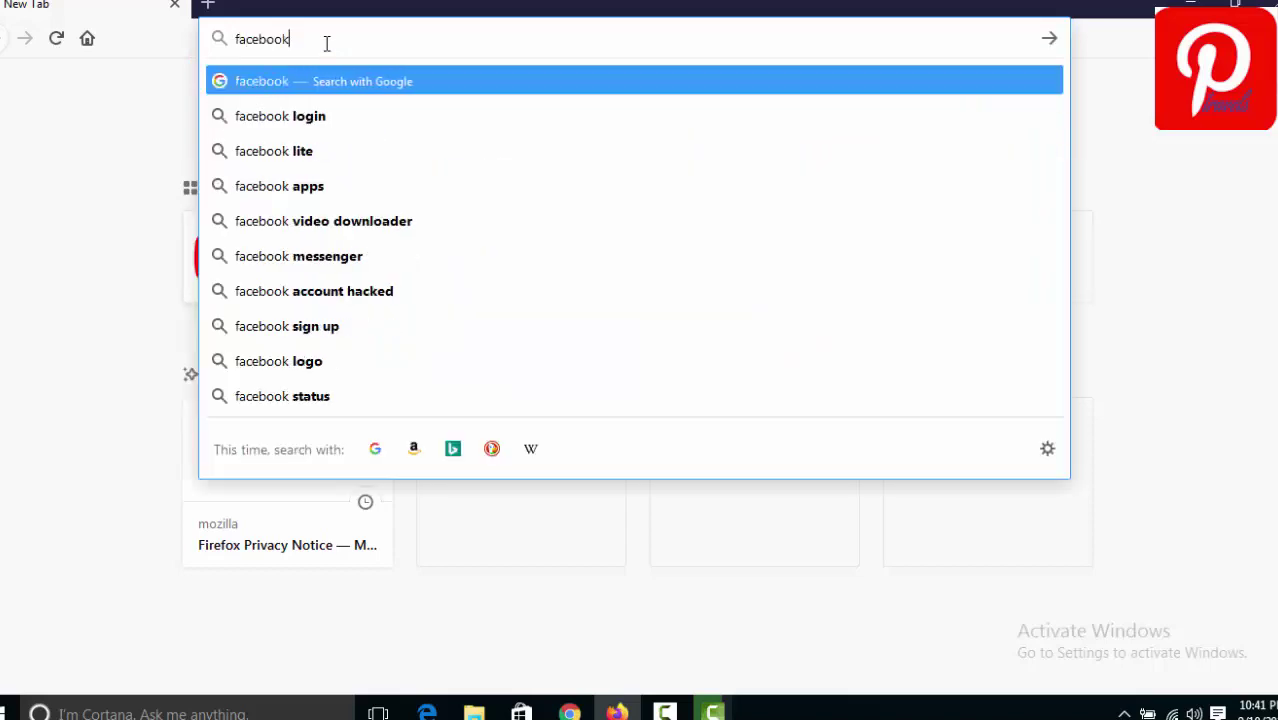
type(".co.m")
key("BackSpace")
key("BackSpace")
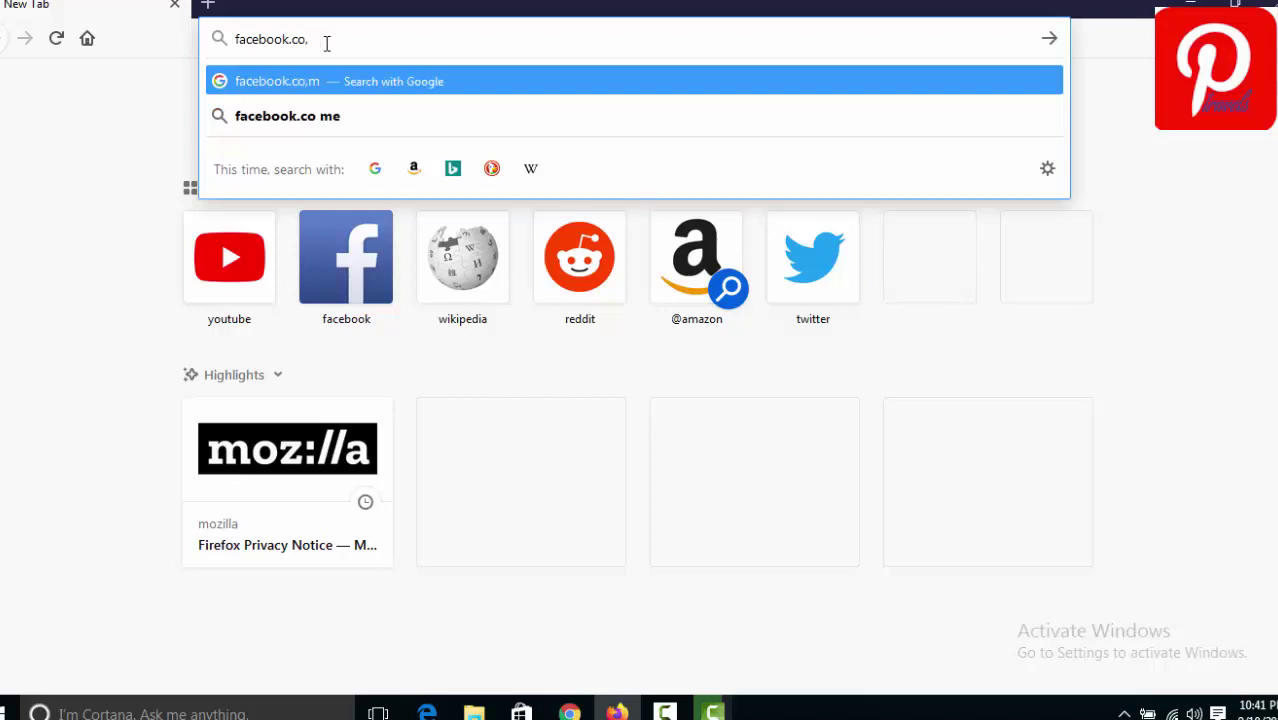
type("m")
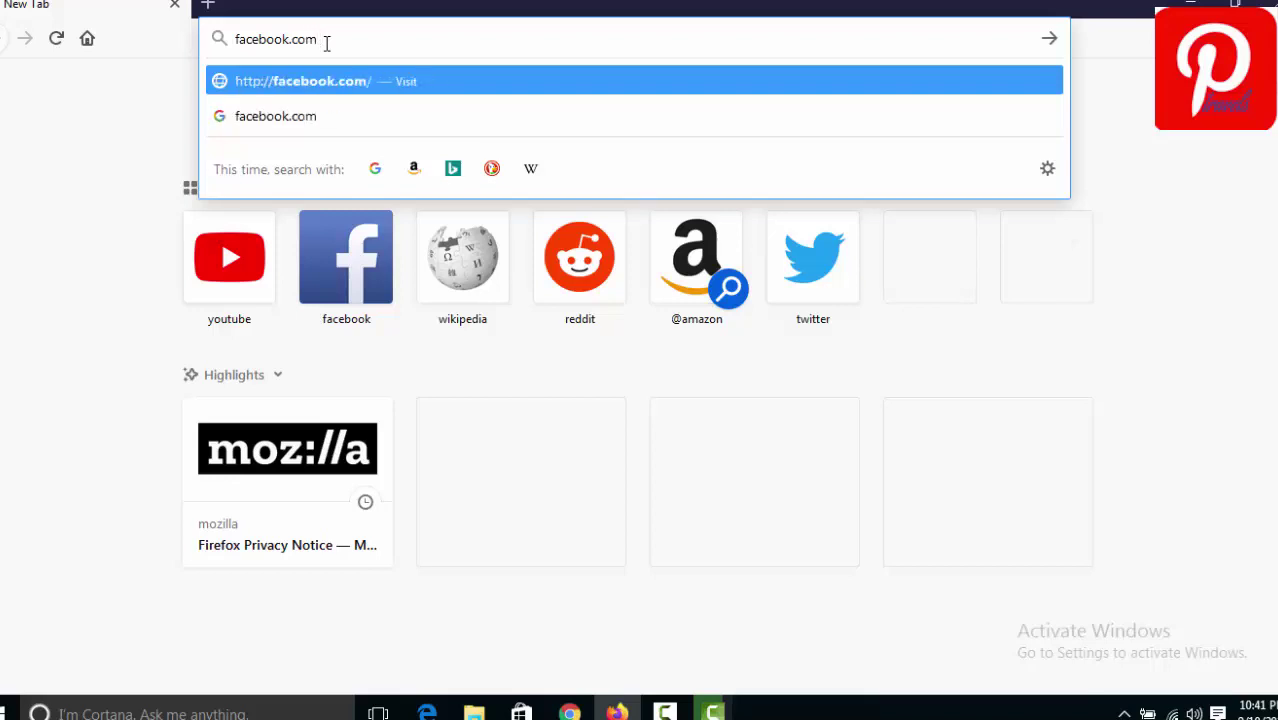
left_click(1233, 250)
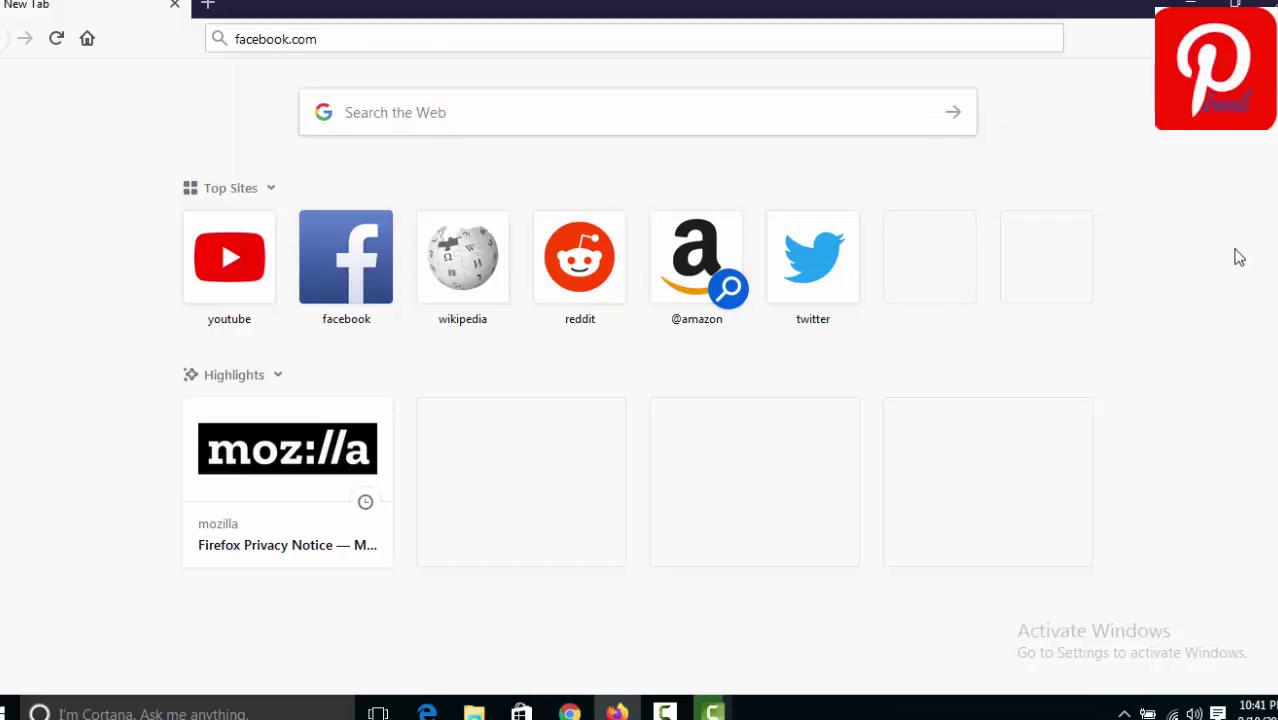